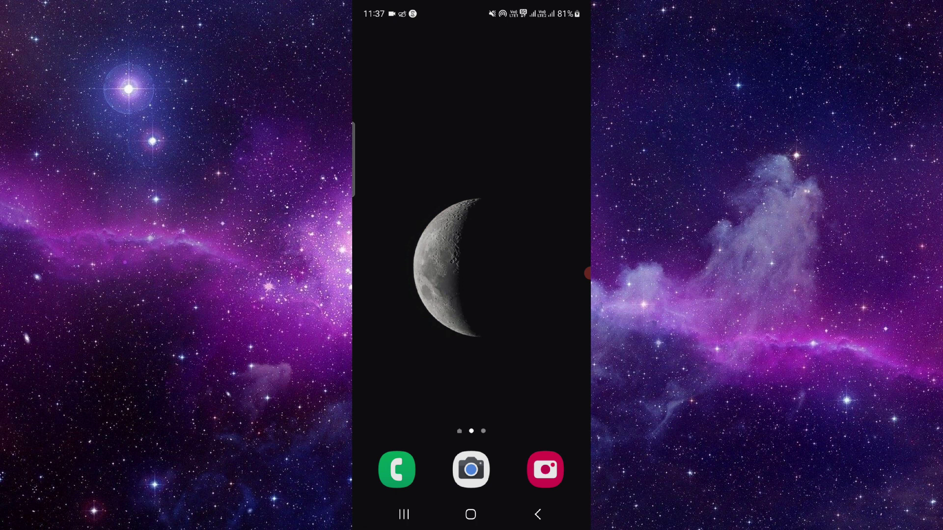
- On Para Me's App info page, turn on removing permissions if the app is unused
left_click_drag(471, 368, 472, 185)
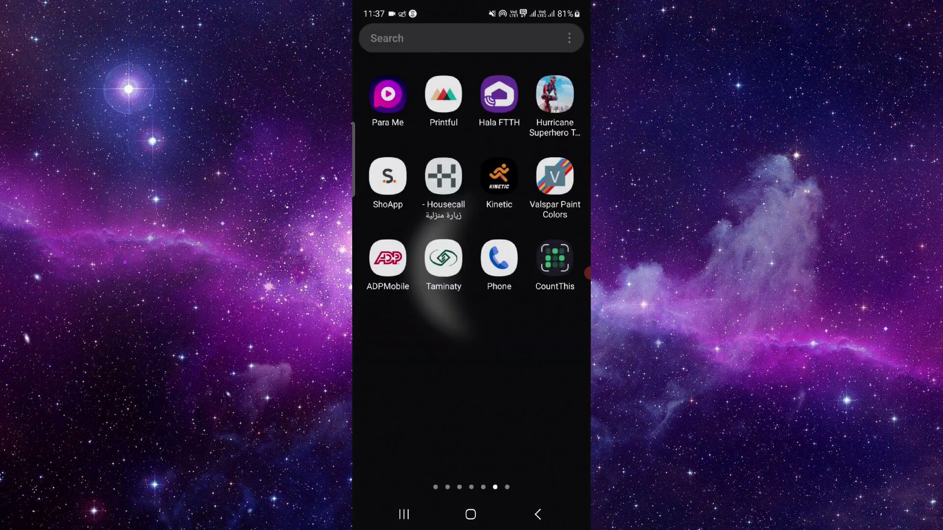
left_click(388, 94)
left_click(453, 148)
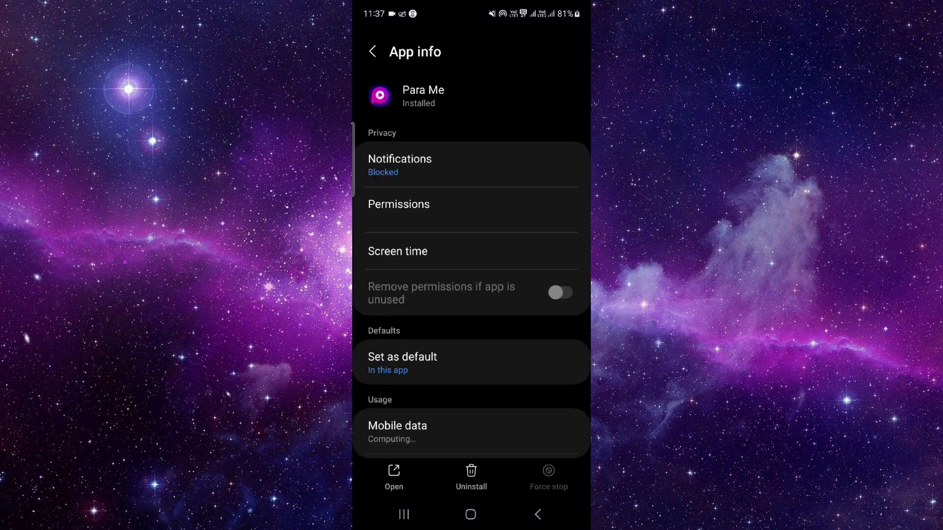
left_click(560, 292)
scroll(472, 331, "down", 5)
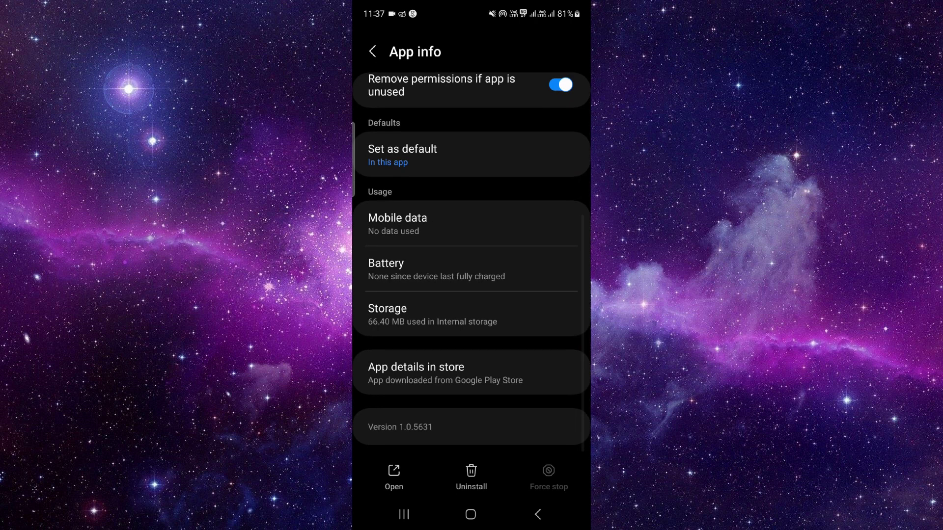
- Delete all of Para Me's app data from Storage, dropping it to 66.39 MB
left_click(461, 314)
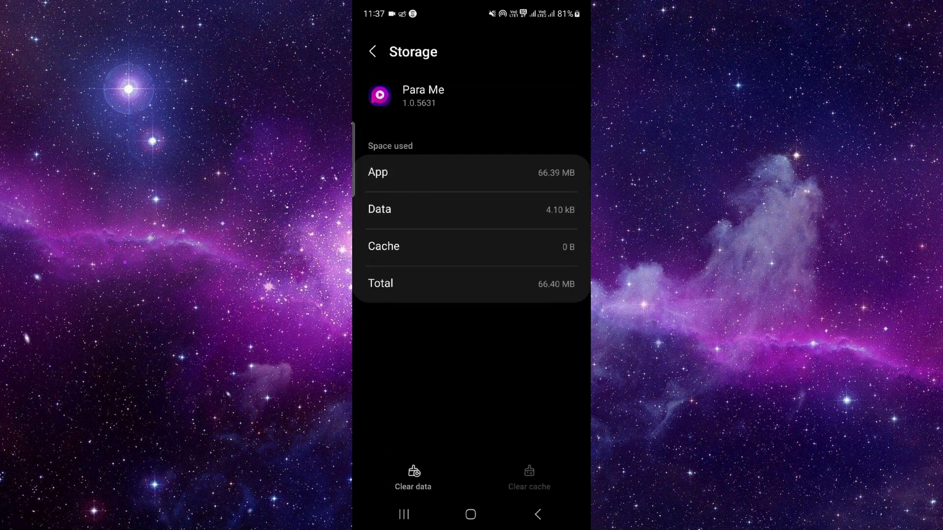
left_click(413, 478)
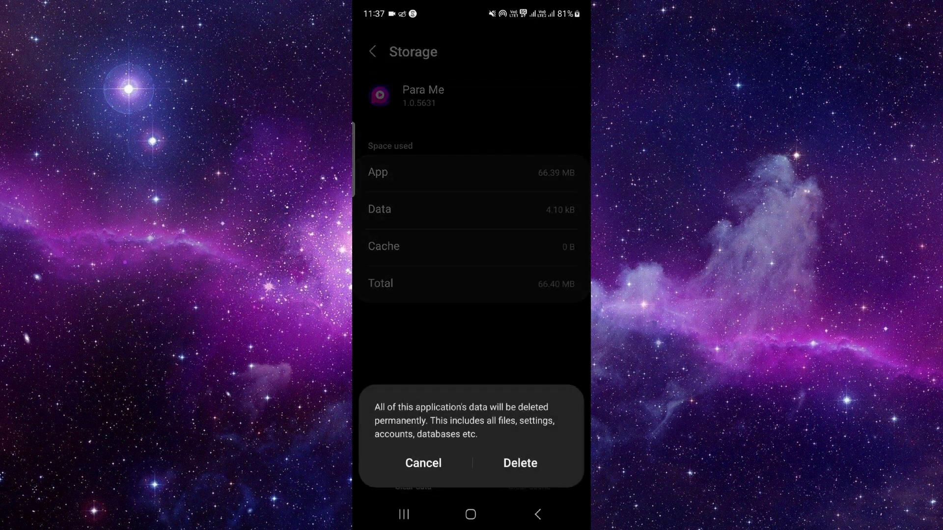
left_click(520, 462)
left_click(538, 514)
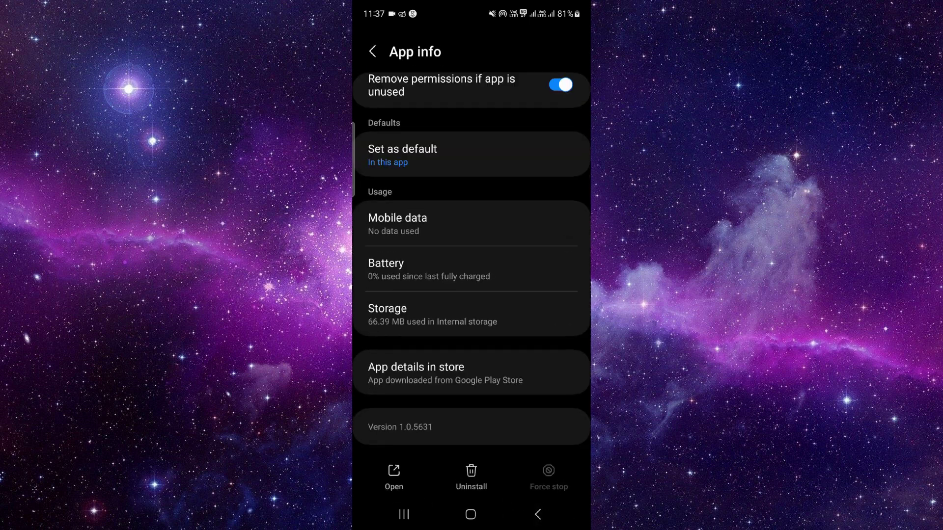
- Open Para Me's Google Play listing and collapse the Available on more devices section
left_click(442, 373)
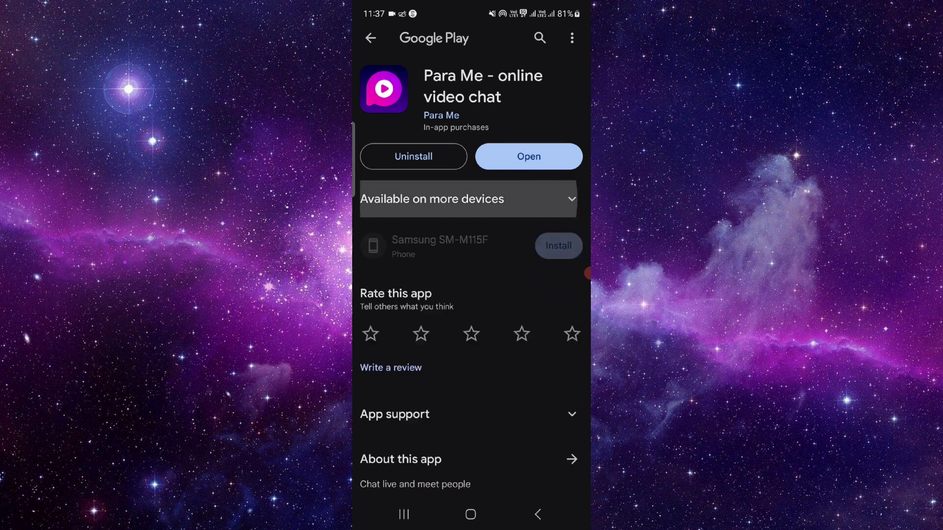
left_click(572, 199)
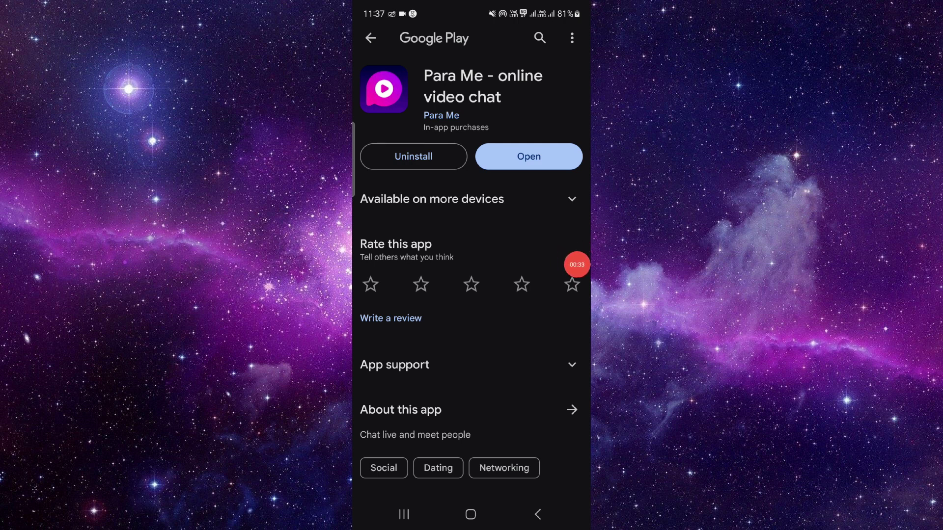
- Uninstall Para Me from its Play Store page, then close all recent apps
left_click(413, 157)
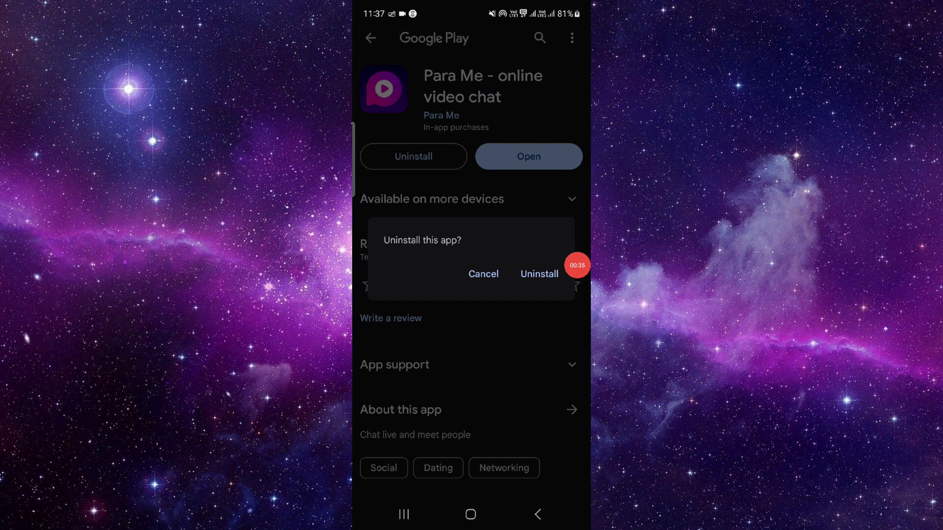
left_click(540, 275)
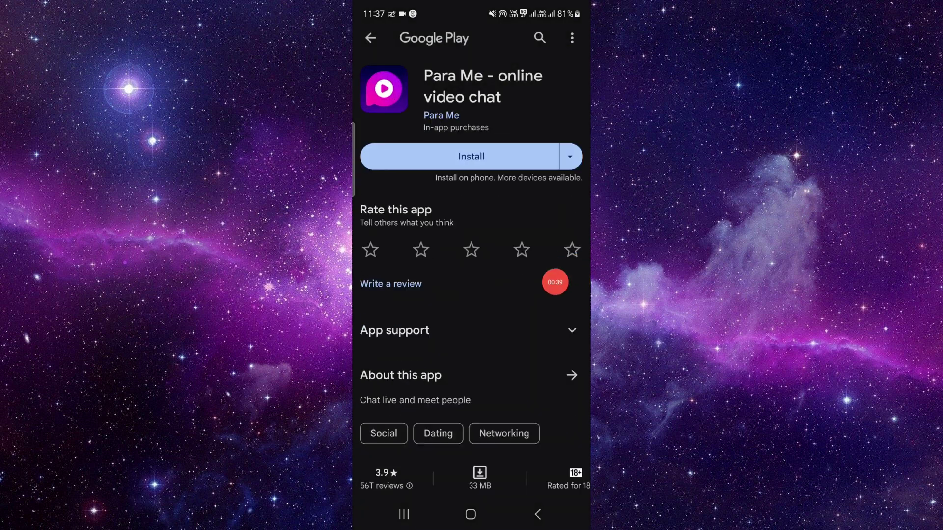
left_click(403, 515)
left_click(471, 417)
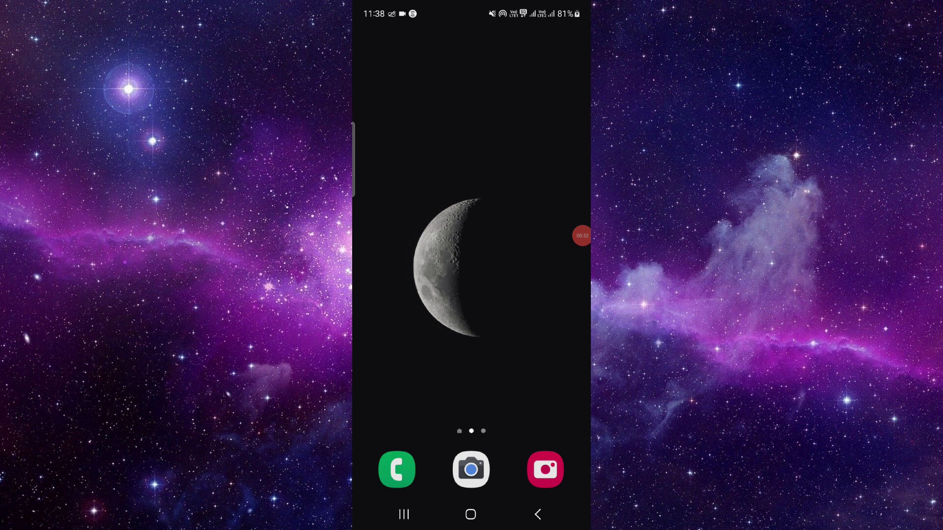
left_click_drag(472, 405, 471, 184)
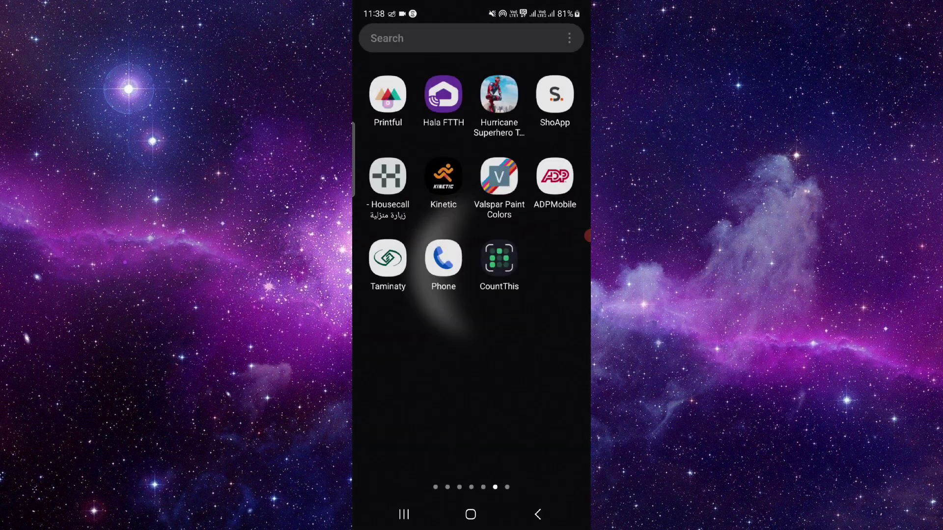
key("Escape")
mouse_move(586, 236)
left_mouse_down()
mouse_move(577, 314)
mouse_move(577, 299)
left_mouse_up()
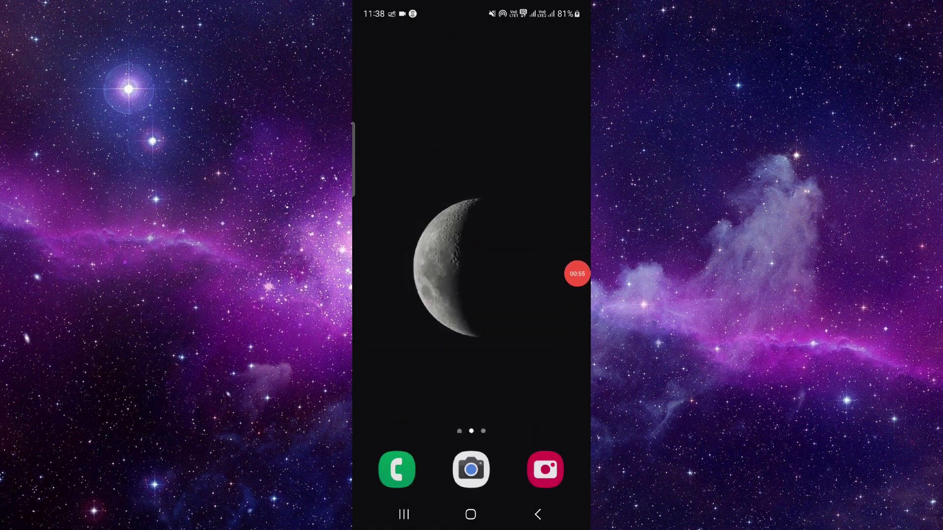